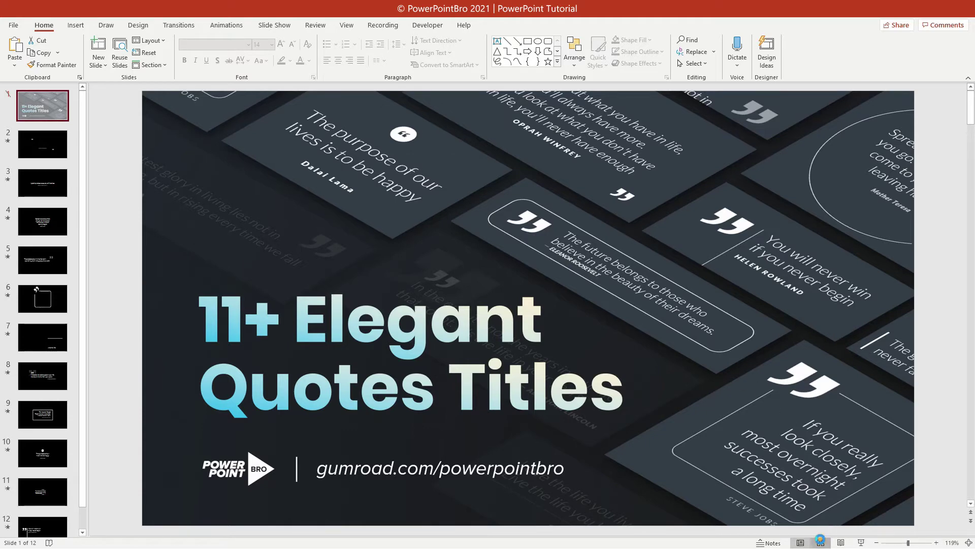
- Pick slide 12 in Slide Sorter and return to Normal view to edit it
left_click(821, 542)
left_click(688, 485)
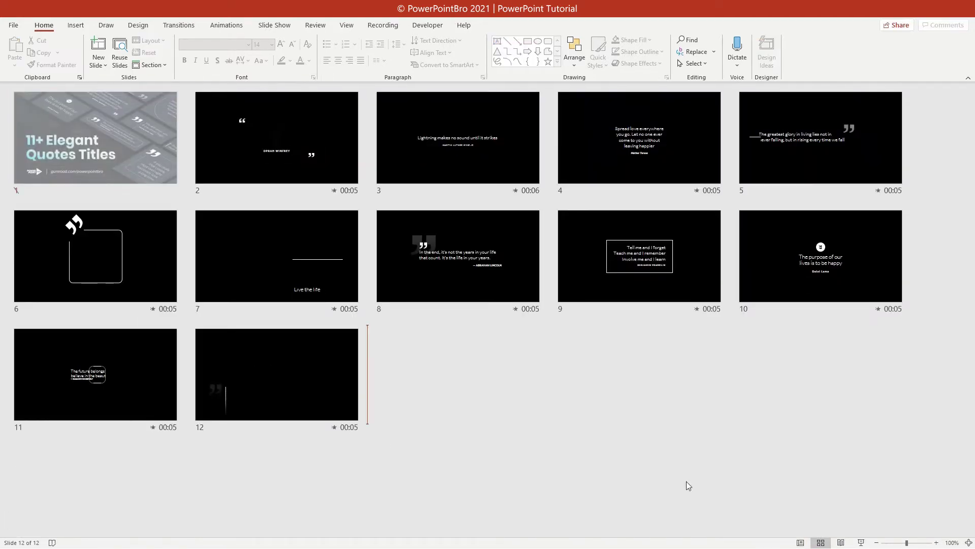
left_click(802, 543)
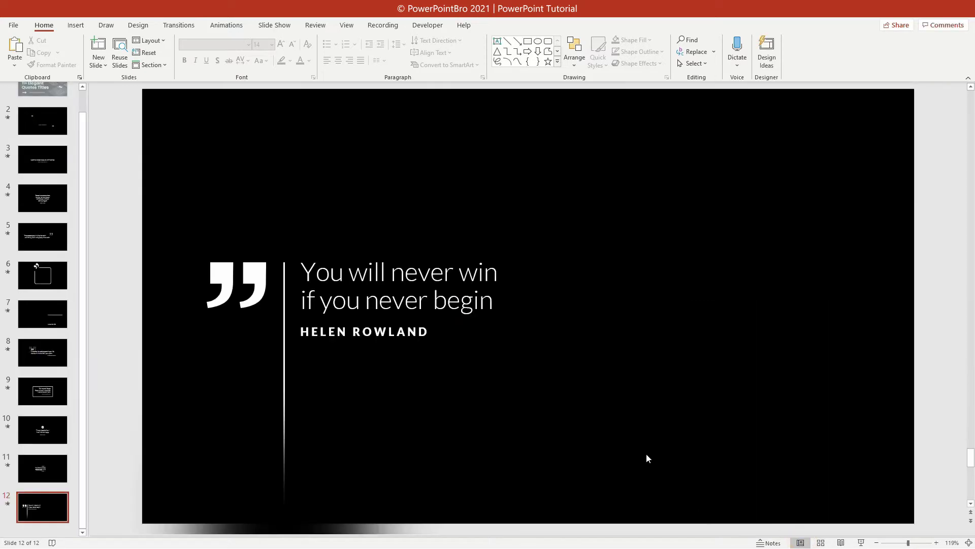
- Replace slide 12's quote with 'fgfdggf', add 'dgfdfgdf' to the author line, and preview the animation
key("ctrl+a")
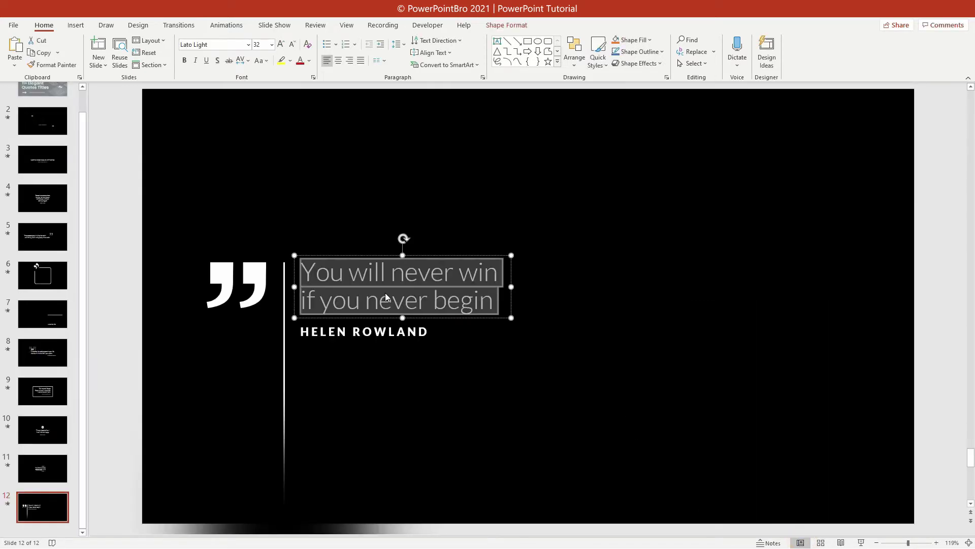
type("fgfdggf")
left_click(410, 331)
type("dgfdfgdfds")
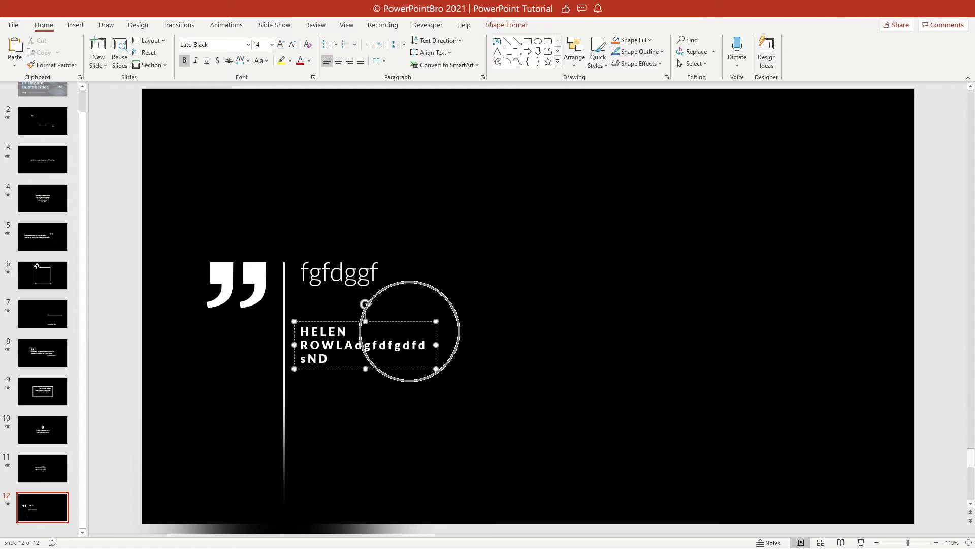
left_click(435, 289)
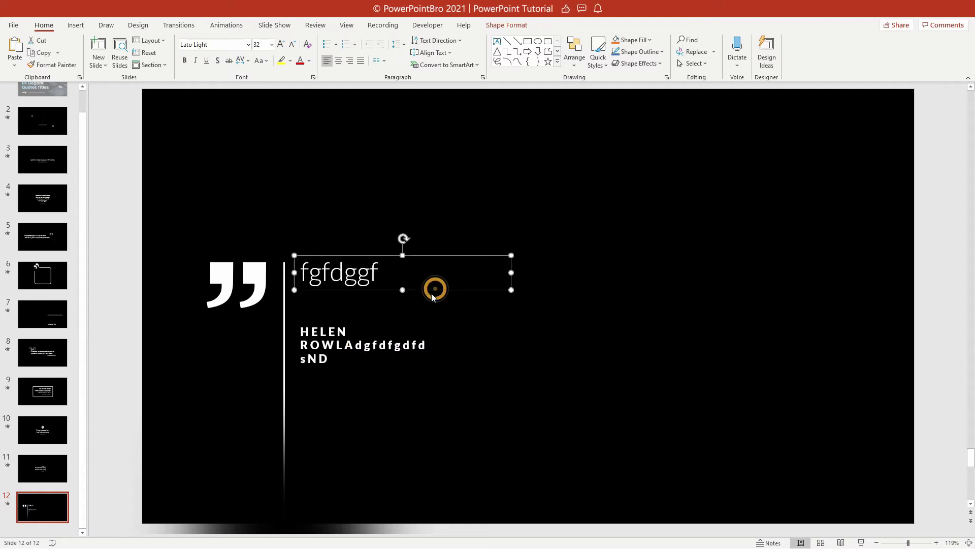
left_click(7, 503)
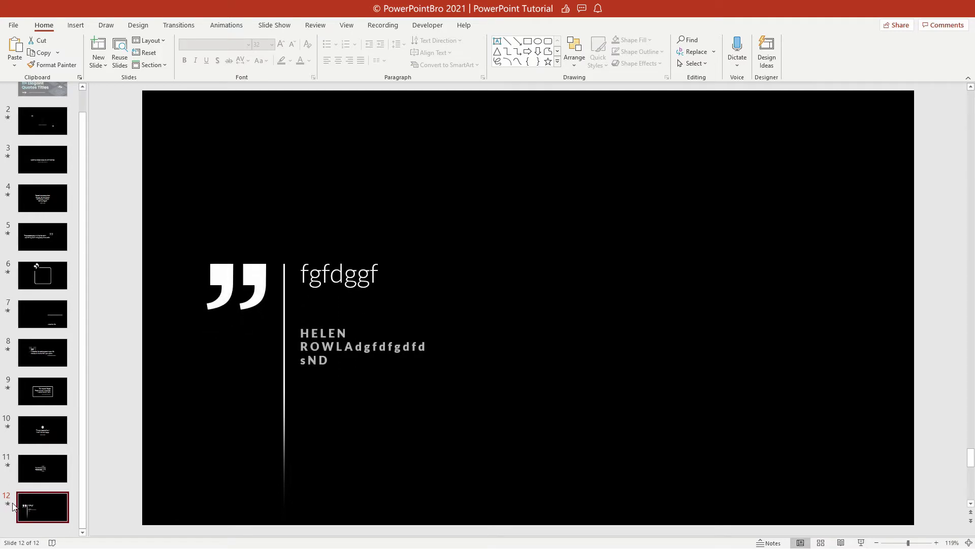
- On slide 11, select a text box and the shape near the quote
left_click(42, 468)
left_click(664, 331)
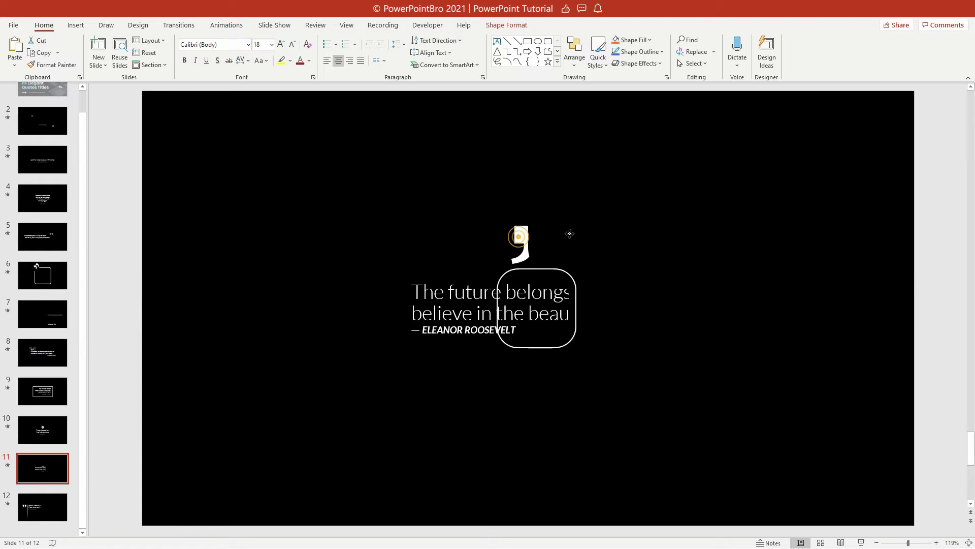
left_click(531, 203)
key("ctrl+z")
- On slide 2, move the rotated mask off the quote, then undo it back into place
left_click(43, 133)
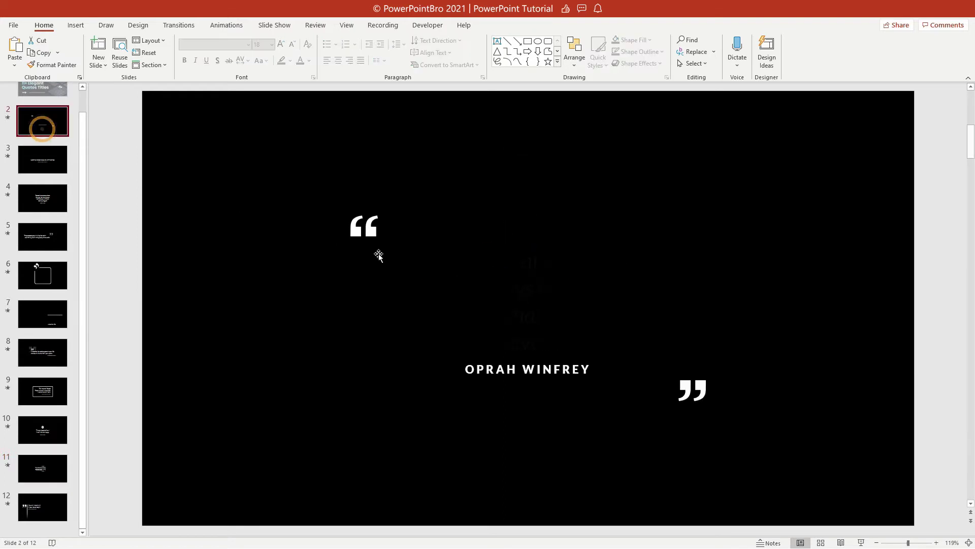
left_click(497, 279)
left_click_drag(496, 279, 331, 297)
key("ctrl+z")
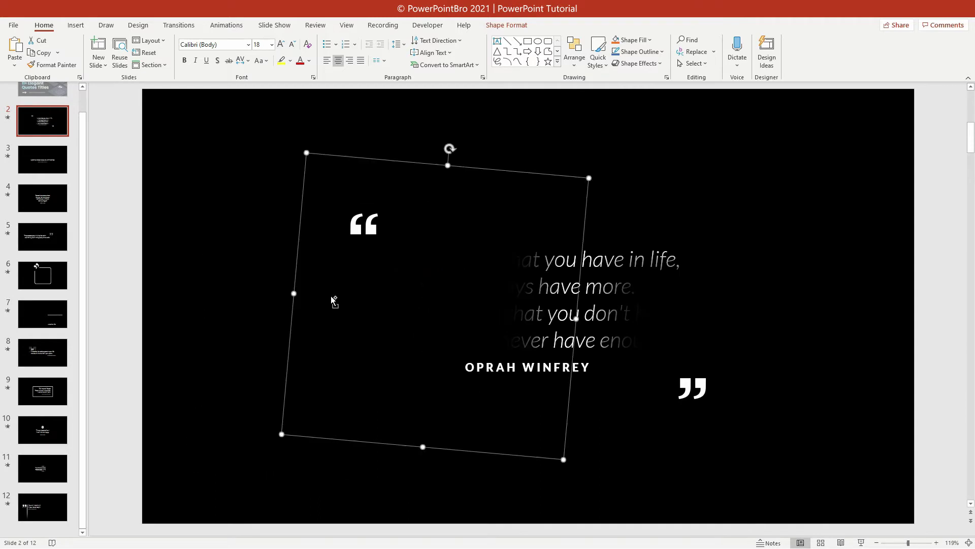
key("ctrl+z")
key("ctrl+z")
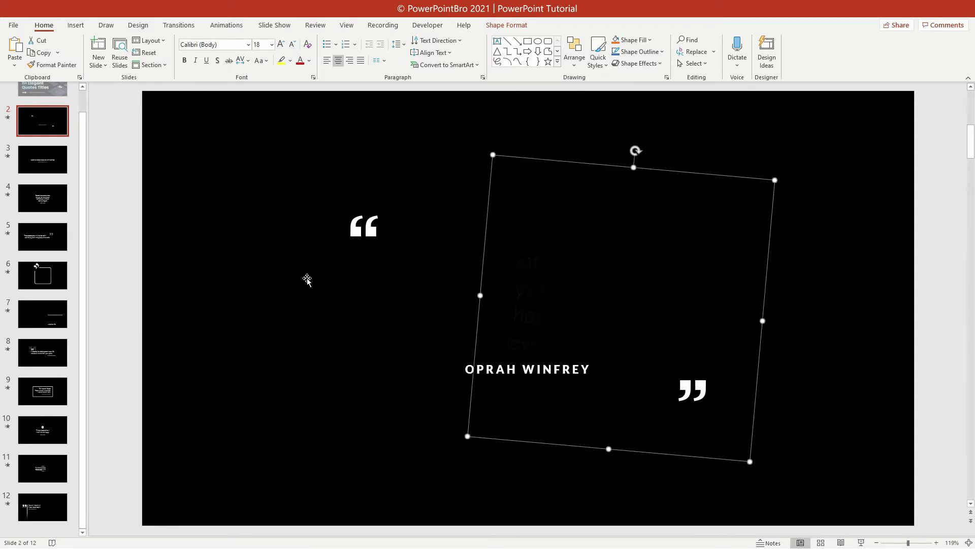
left_click(172, 188)
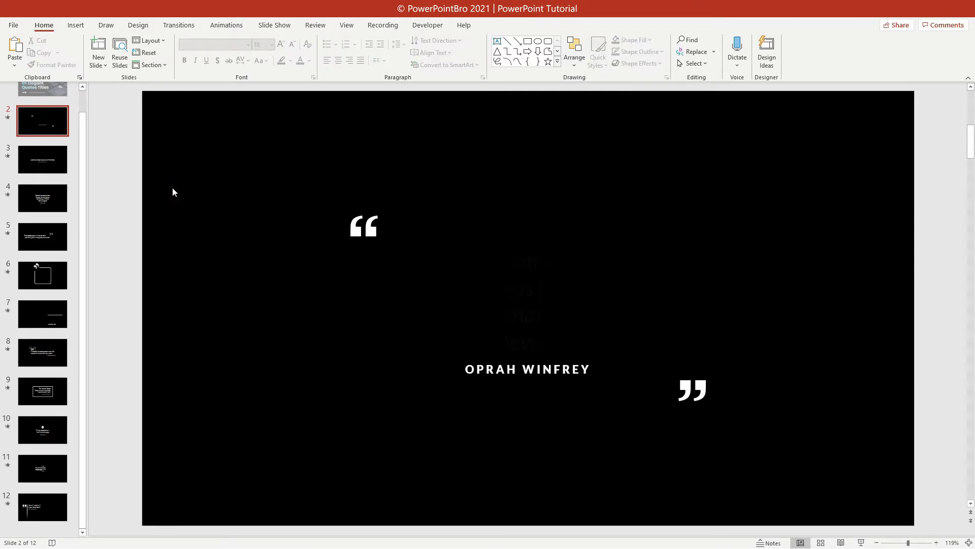
- Open the Selection Pane and step through each object on slide 2
left_click(574, 60)
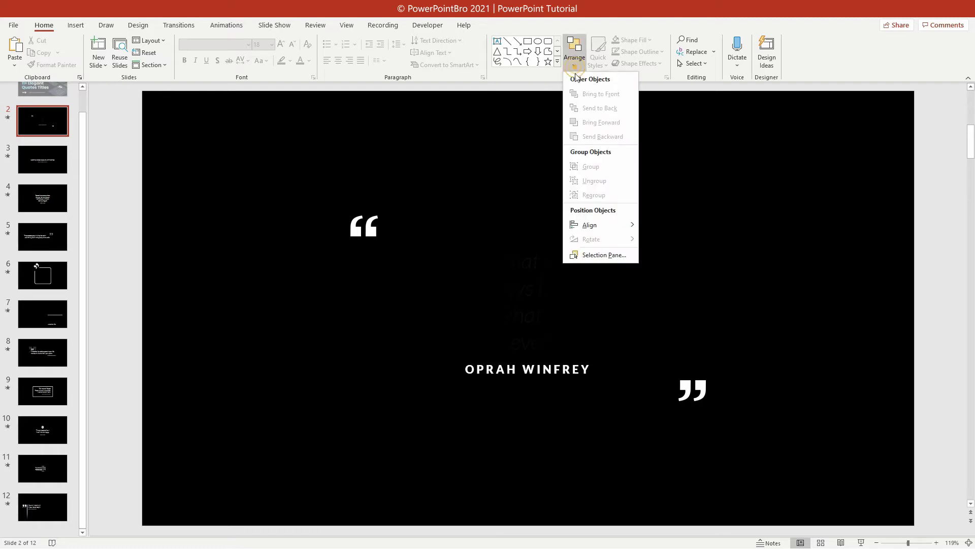
left_click(577, 256)
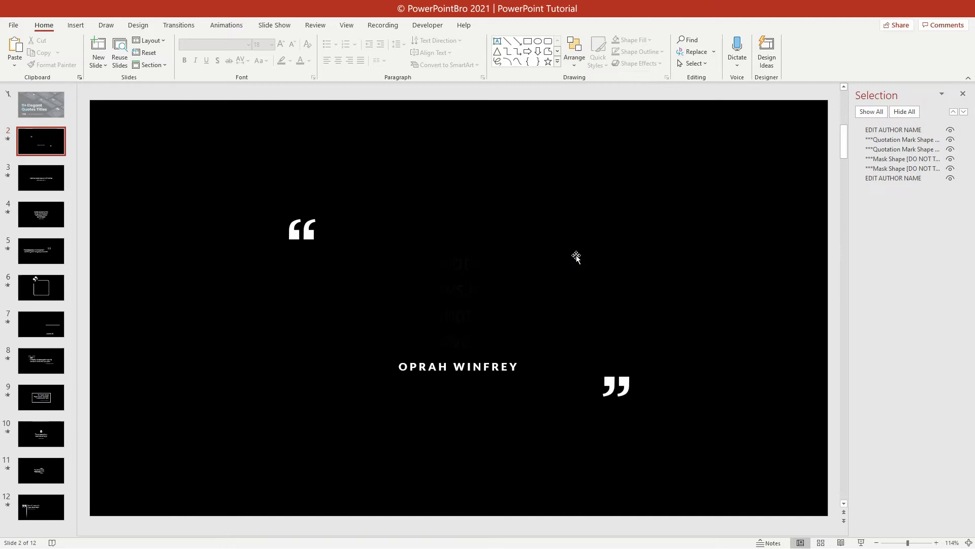
left_click(905, 130)
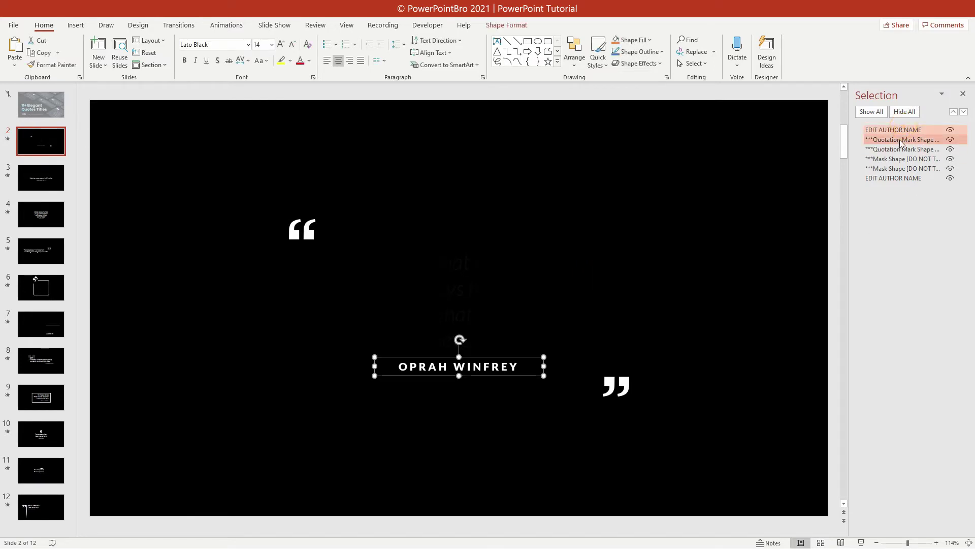
left_click(902, 139)
left_click(899, 150)
left_click(895, 159)
left_click(894, 169)
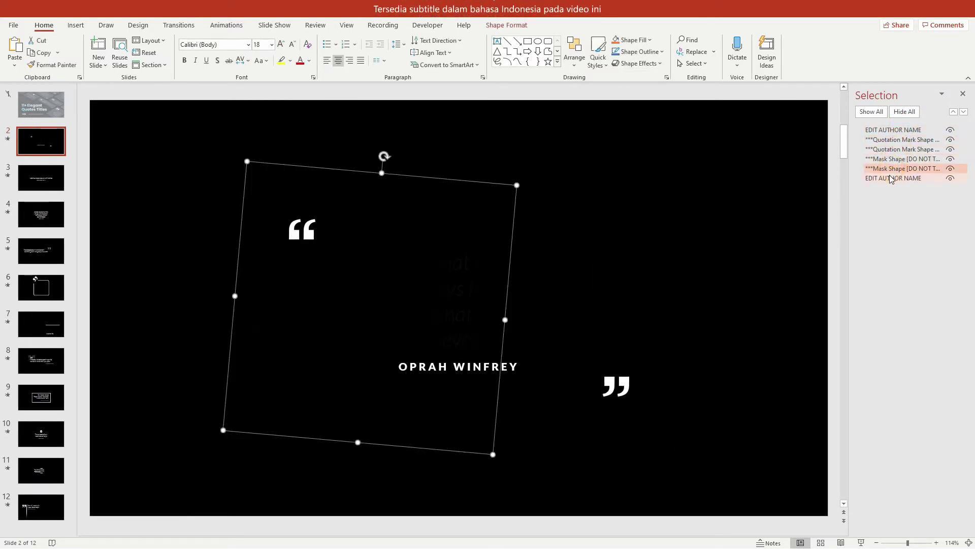
left_click(892, 178)
left_click(747, 191)
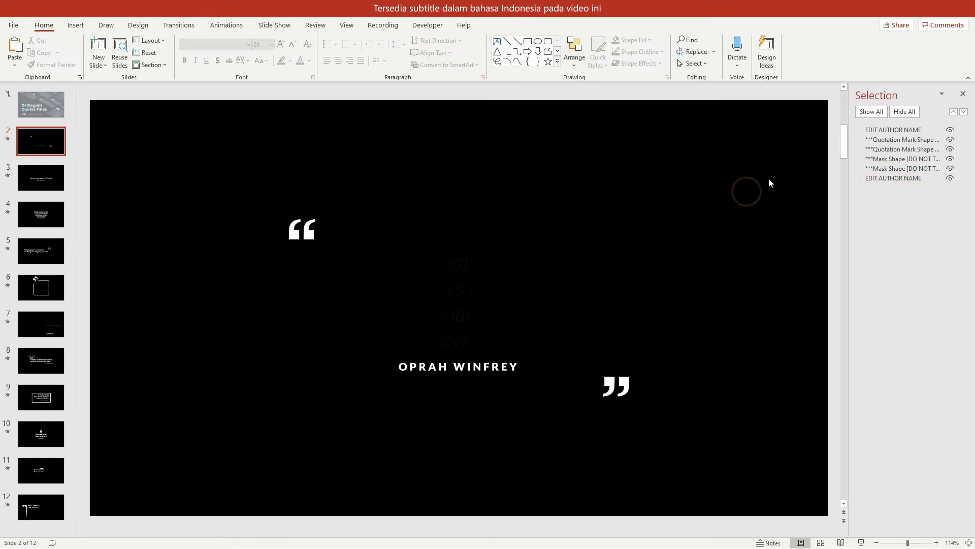
- Hide all slide 2 objects, then unhide the author name and quote text boxes
left_click(898, 115)
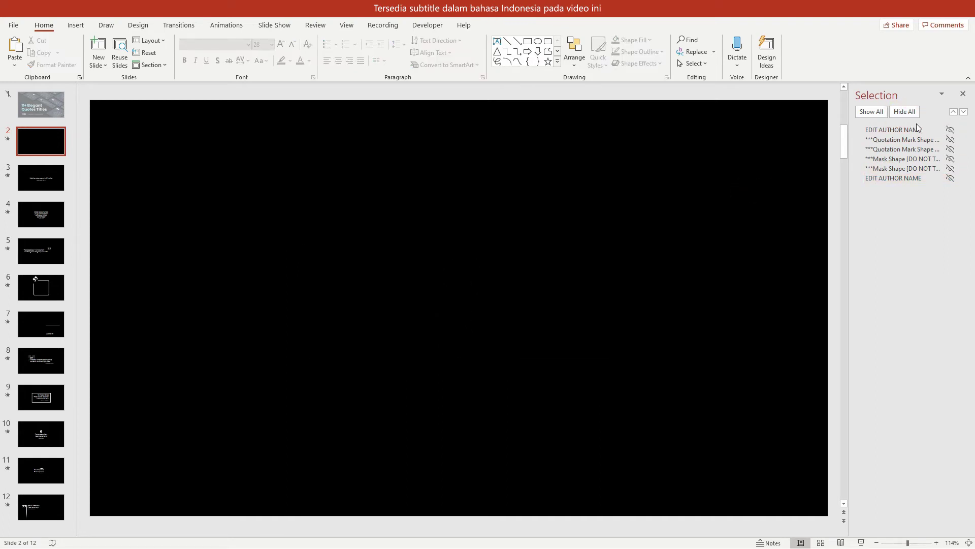
left_click(950, 130)
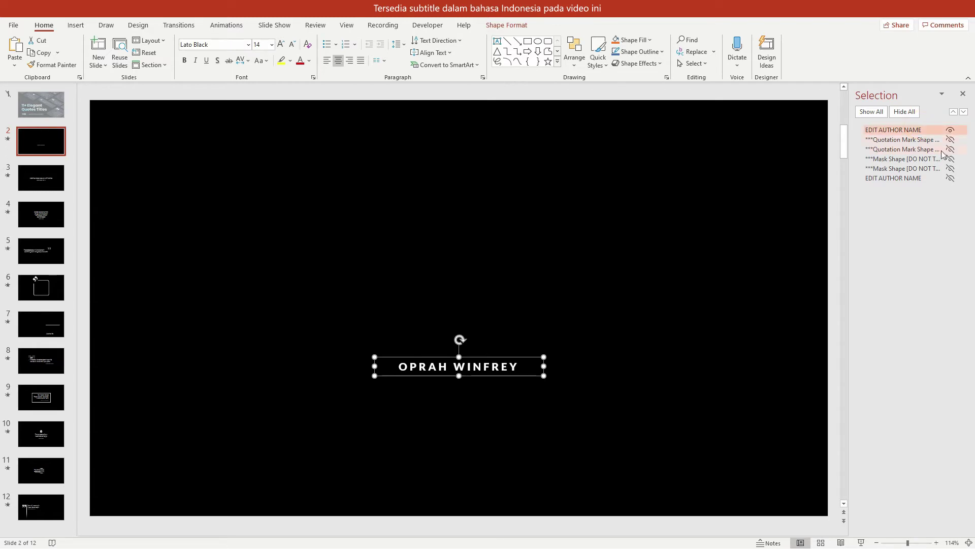
left_click(926, 179)
- Replace the quote with 'fneljdkvfdfv' and the author name OPRAH WINFREY with 'dskfh'
left_click(504, 303)
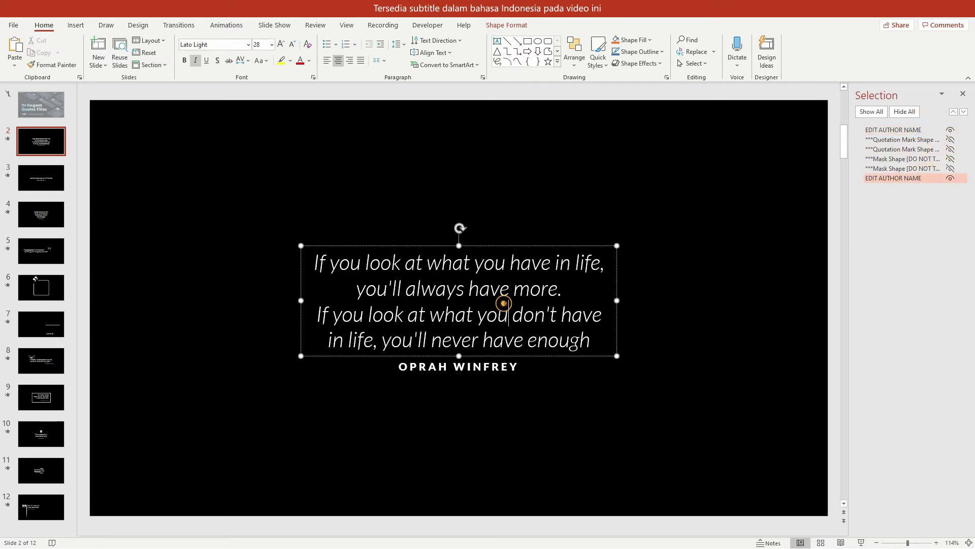
key("ctrl+a")
key("BackSpace")
type("fneljdkvfdfv")
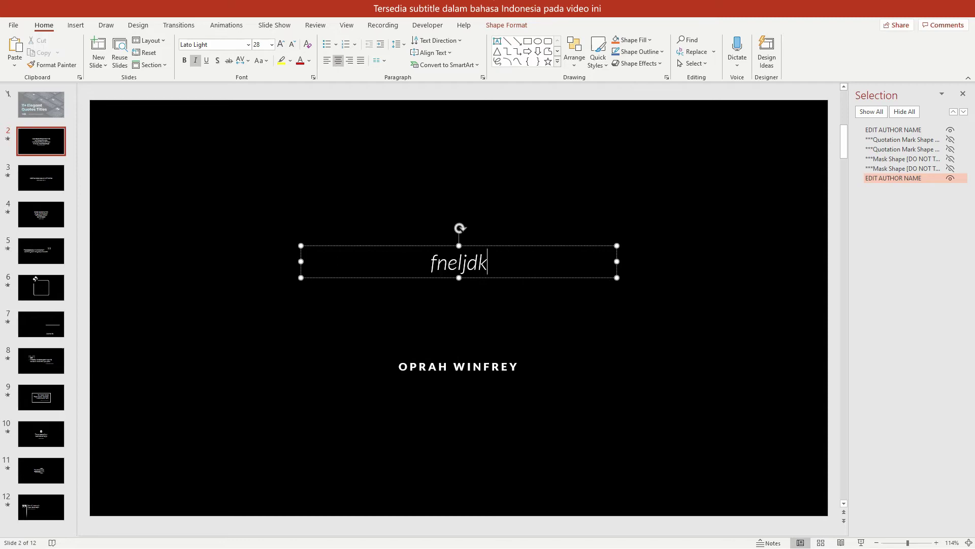
triple_click(459, 366)
type("dskfhdjfklrye")
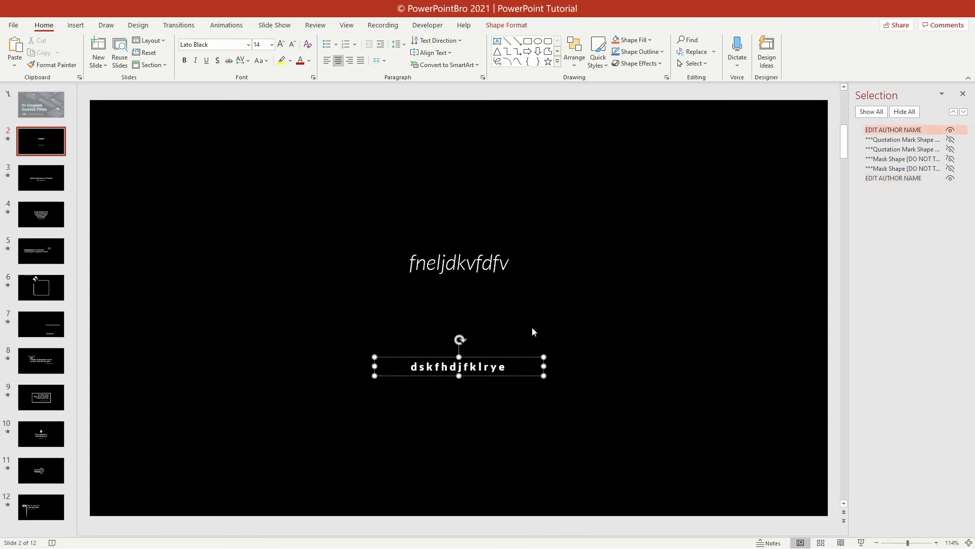
left_click(577, 237)
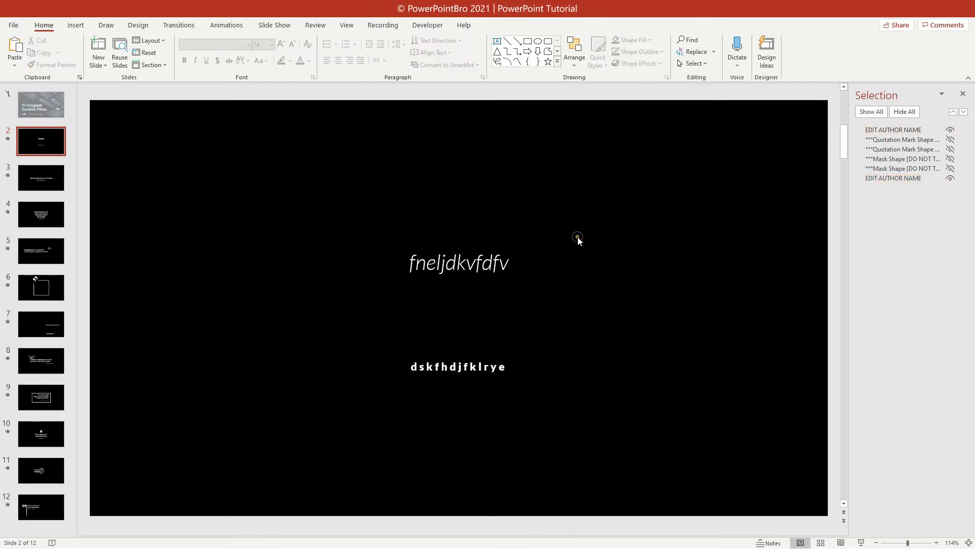
- Show all objects on slide 2, inspect slide 6's quote box, then return to slide 2
left_click(873, 111)
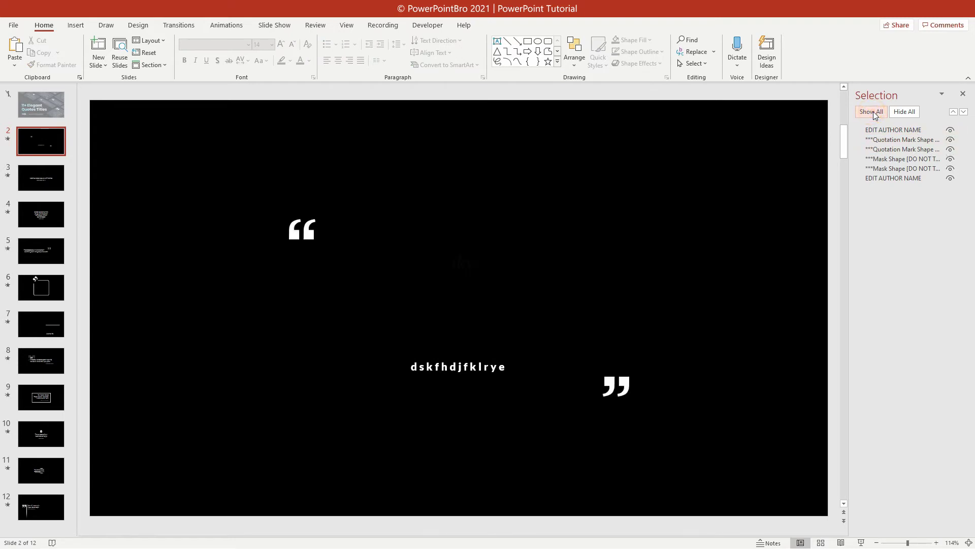
left_click(41, 288)
scroll(392, 242, "down", 1)
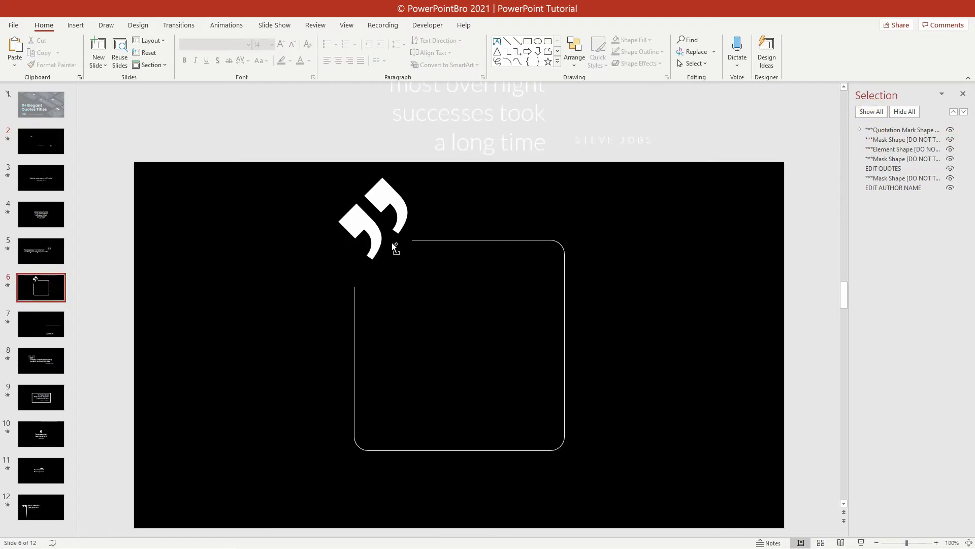
left_click(534, 126)
scroll(614, 148, "up", 2)
scroll(607, 168, "down", 1)
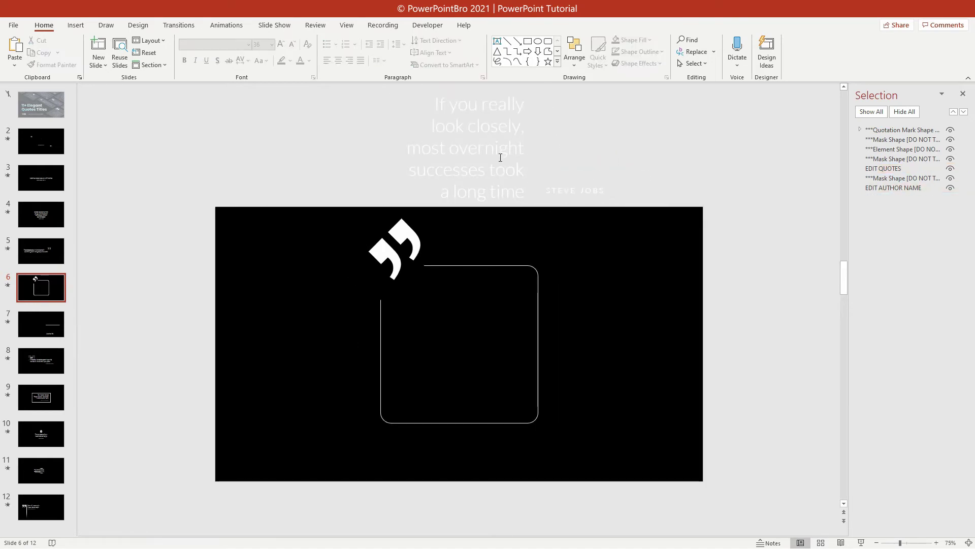
left_click(55, 133)
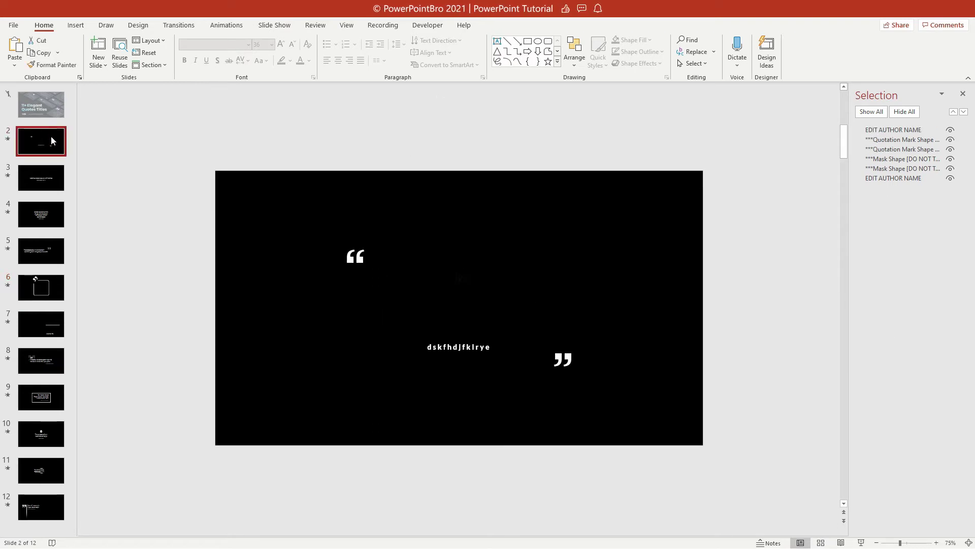
right_click(135, 154)
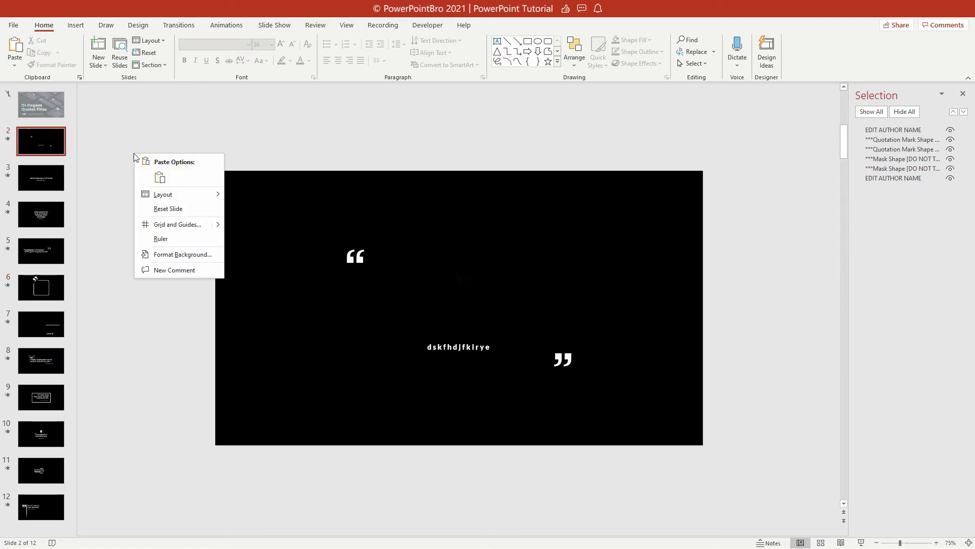
- In Format Background, try Gradient, Picture and Pattern fills before going back to Solid fill
left_click(160, 254)
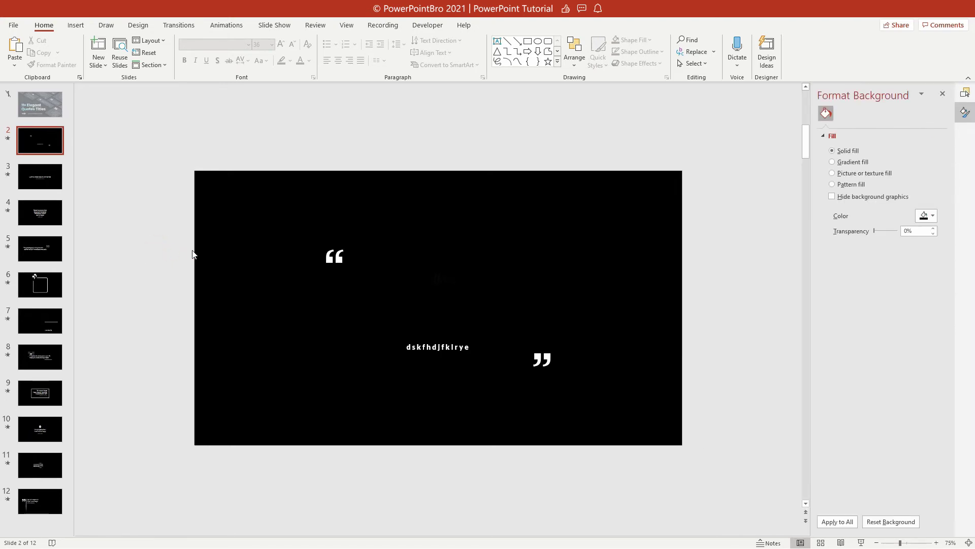
left_click(832, 162)
left_click(859, 173)
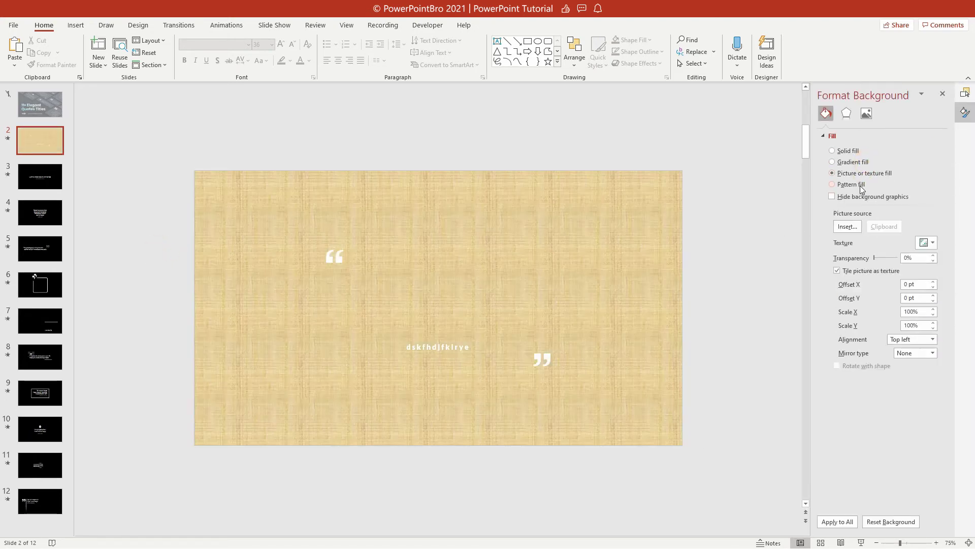
left_click(852, 185)
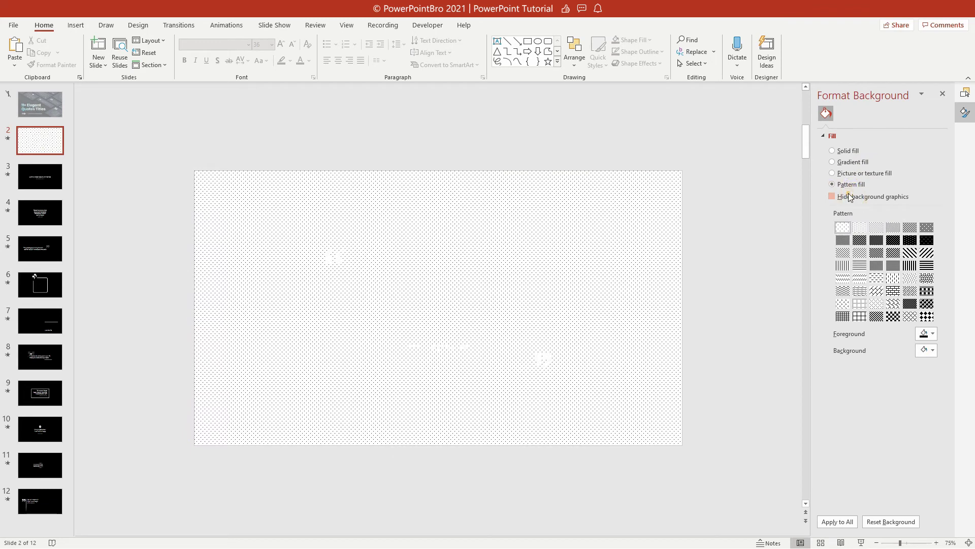
left_click(850, 173)
left_click(843, 151)
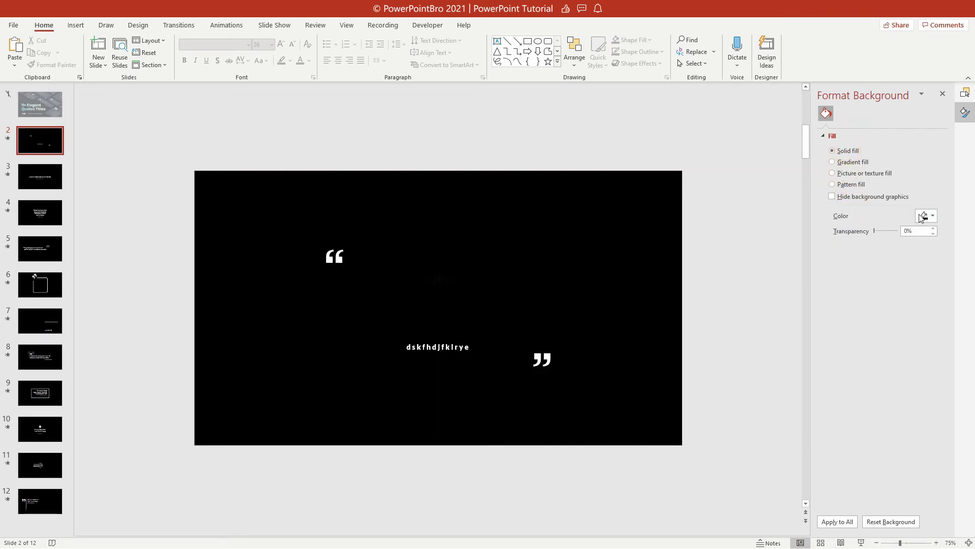
- Try grey and other colours, then settle on a dark blue background colour
left_click(927, 216)
left_click(944, 269)
left_click(927, 216)
left_click(910, 281)
left_click(927, 215)
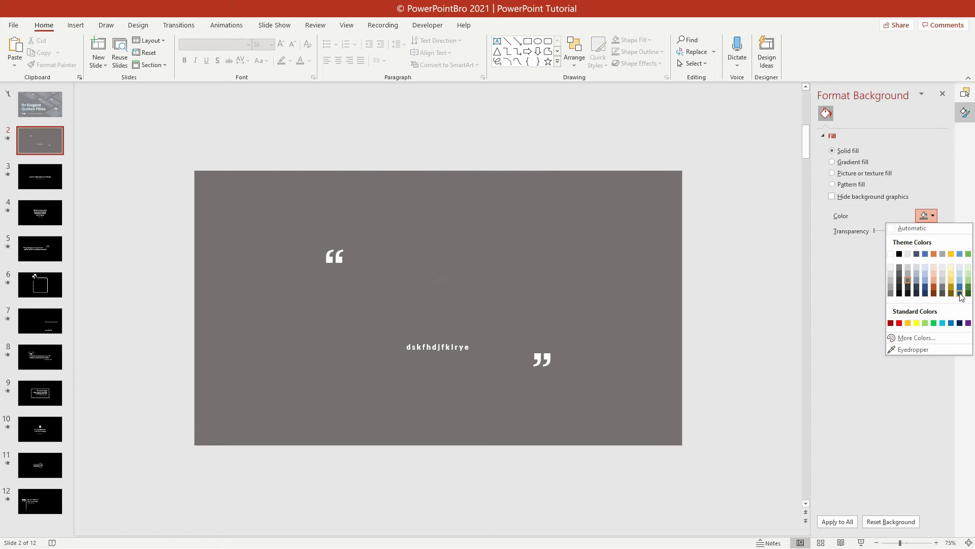
left_click(947, 301)
left_click(929, 217)
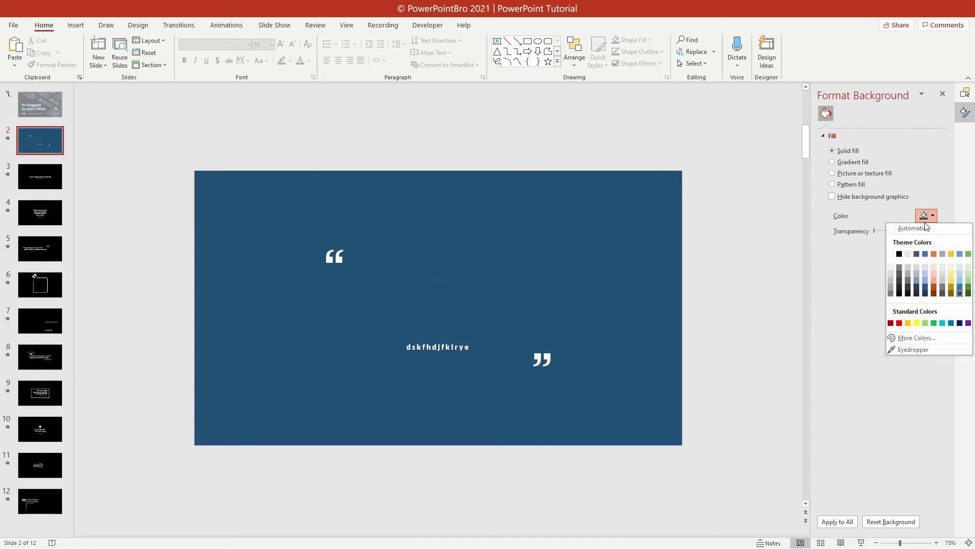
left_click(712, 169)
- Browse slides 3, 4 and 12 in the thumbnail pane, ending on slide 3
left_click(51, 189)
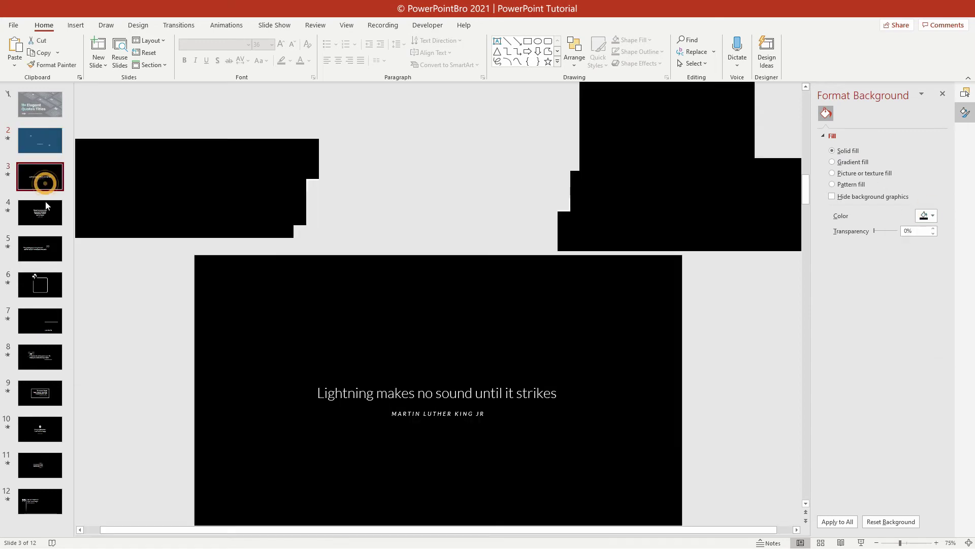
left_click(44, 213)
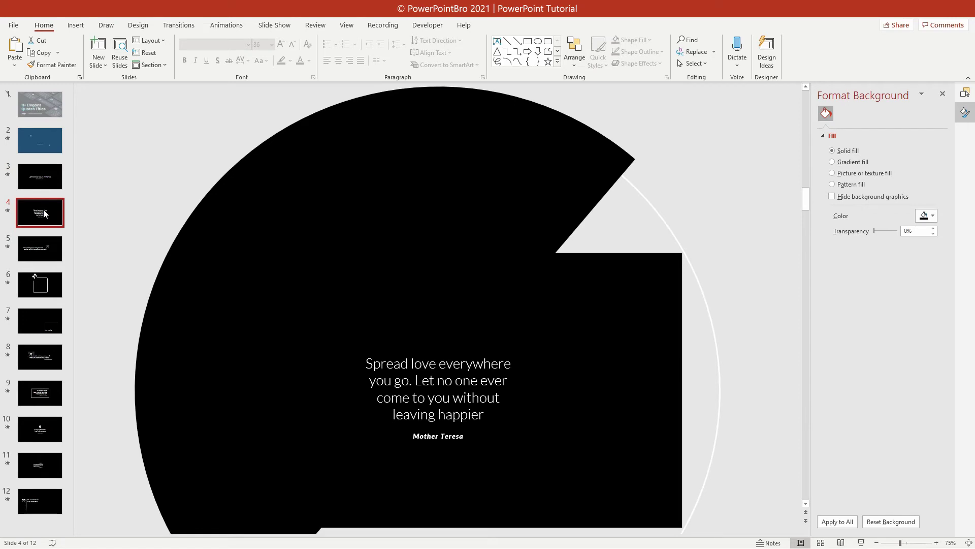
left_click(40, 515)
left_click(54, 173)
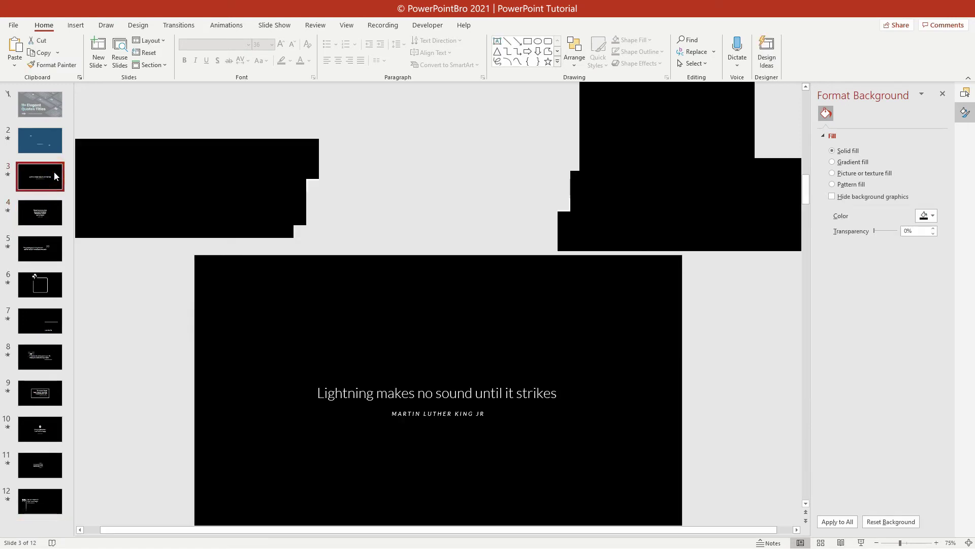
- Hide every slide in the deck, then unhide slide 6 so only it plays
key("ctrl+a")
right_click(49, 177)
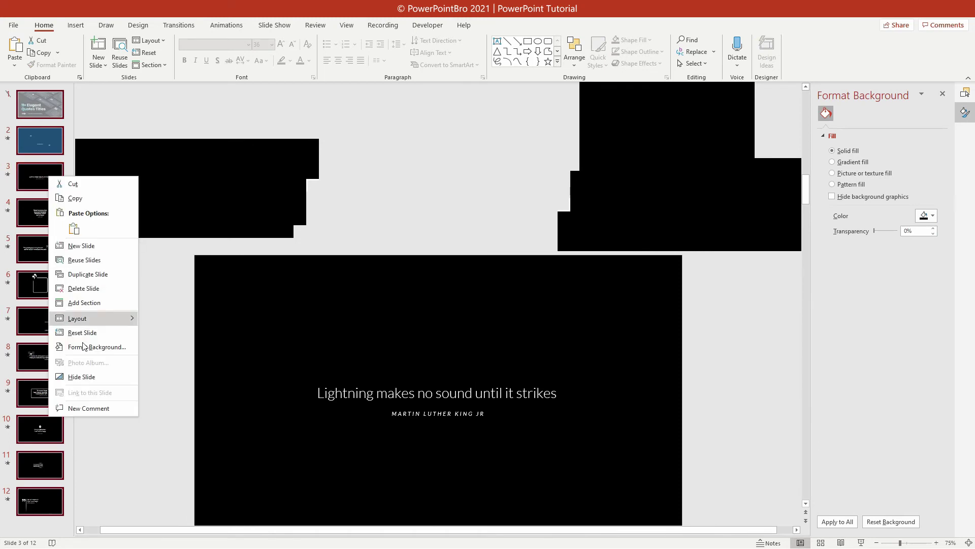
left_click(82, 377)
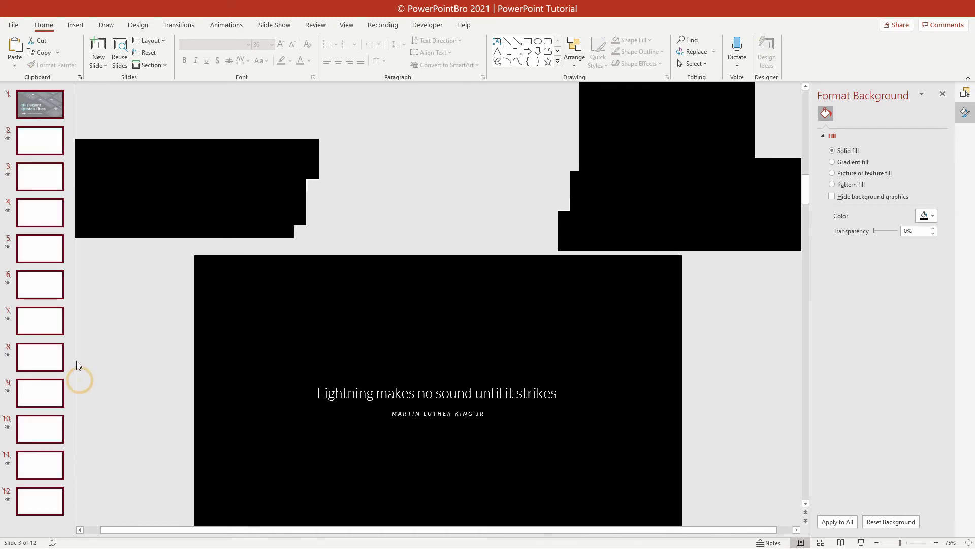
left_click(45, 288)
right_click(40, 288)
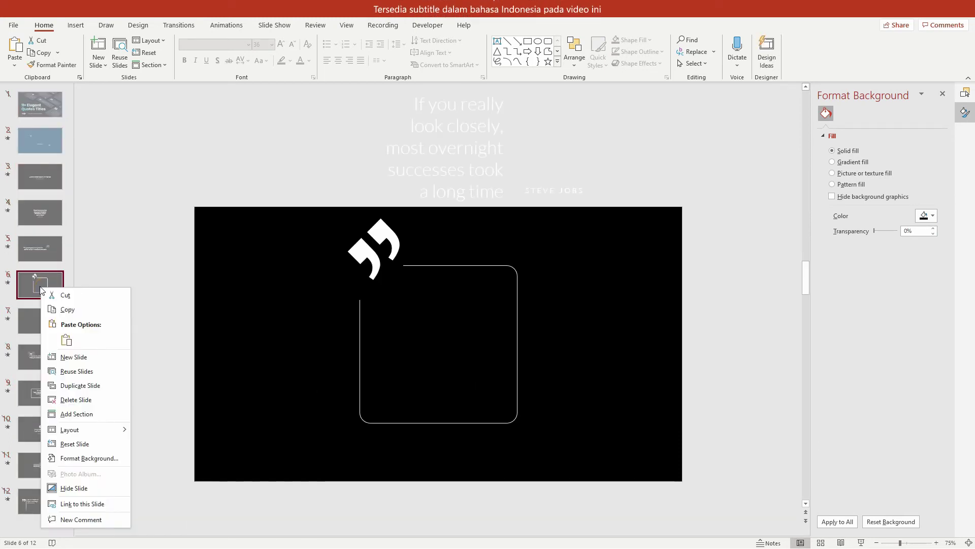
left_click(85, 488)
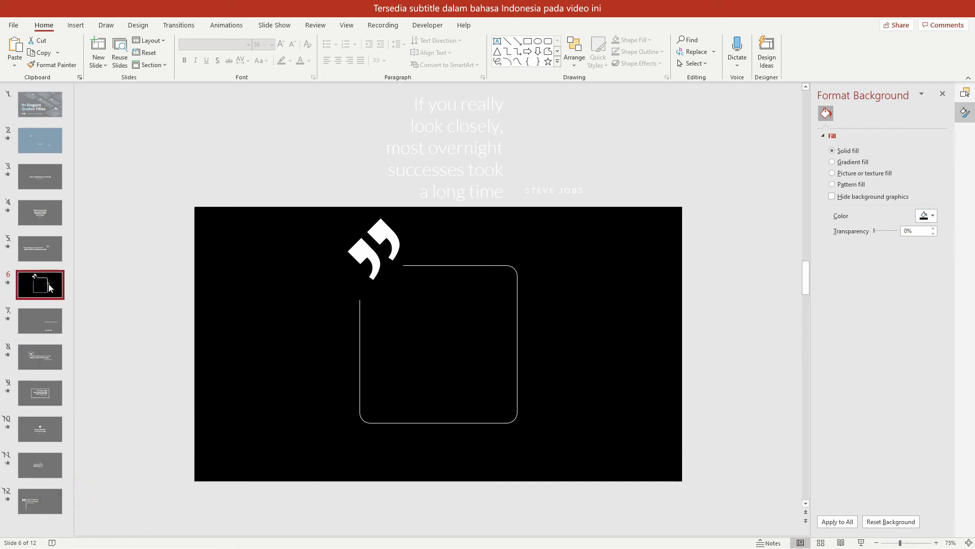
- Bring up the Create a Video export options under File > Export
left_click(14, 27)
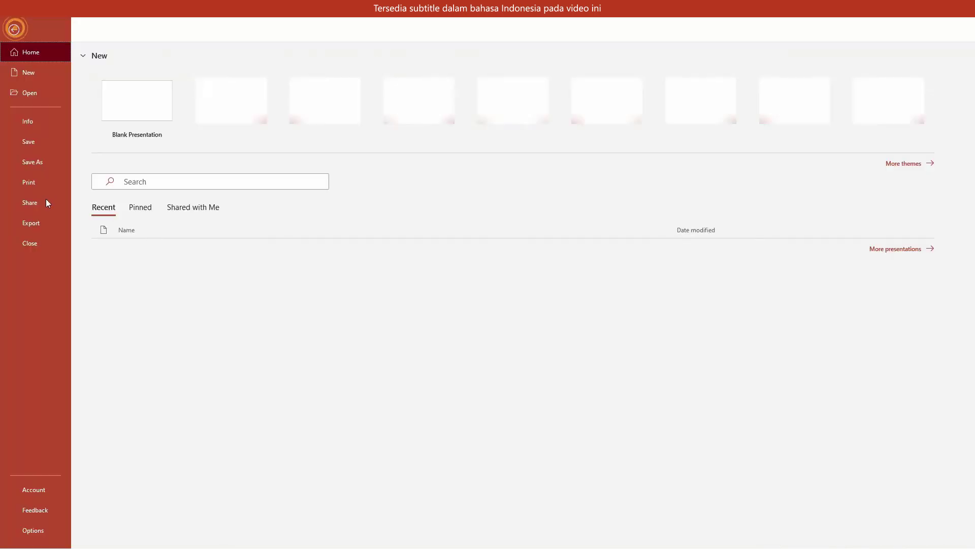
left_click(35, 222)
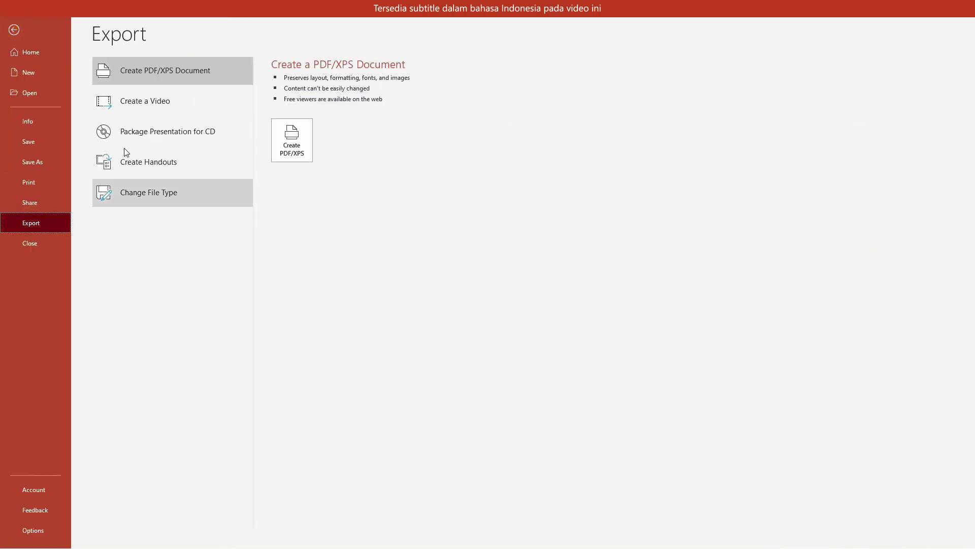
left_click(171, 108)
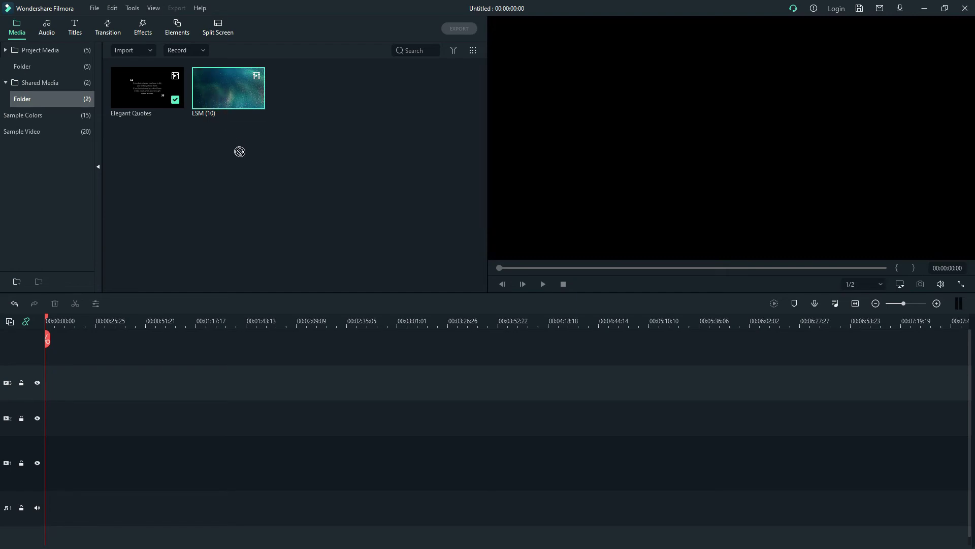
- Preview LSM (10), place it on track 1 matching 1920x1080 30fps, and add Elegant Quotes to track 2
double_click(223, 100)
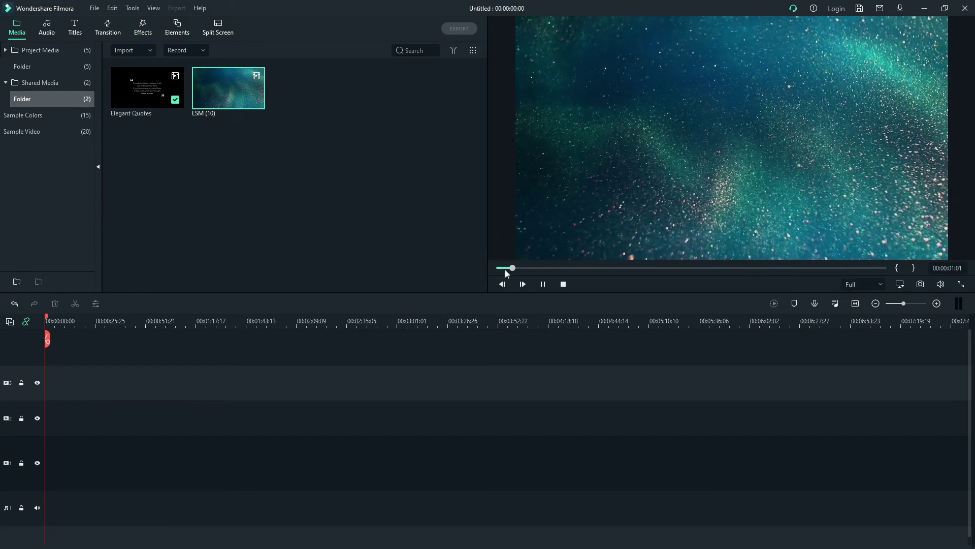
left_click(543, 284)
left_click_drag(227, 114, 44, 484)
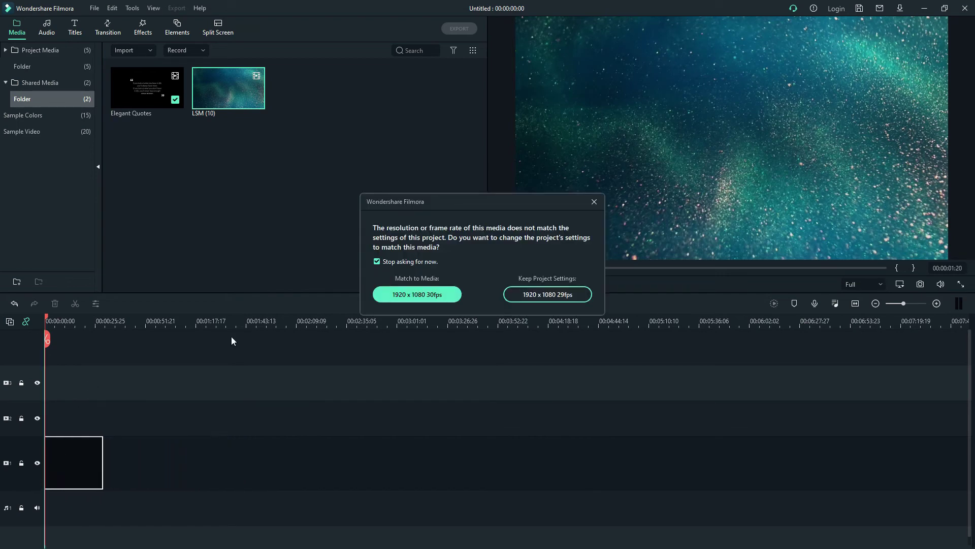
left_click(399, 296)
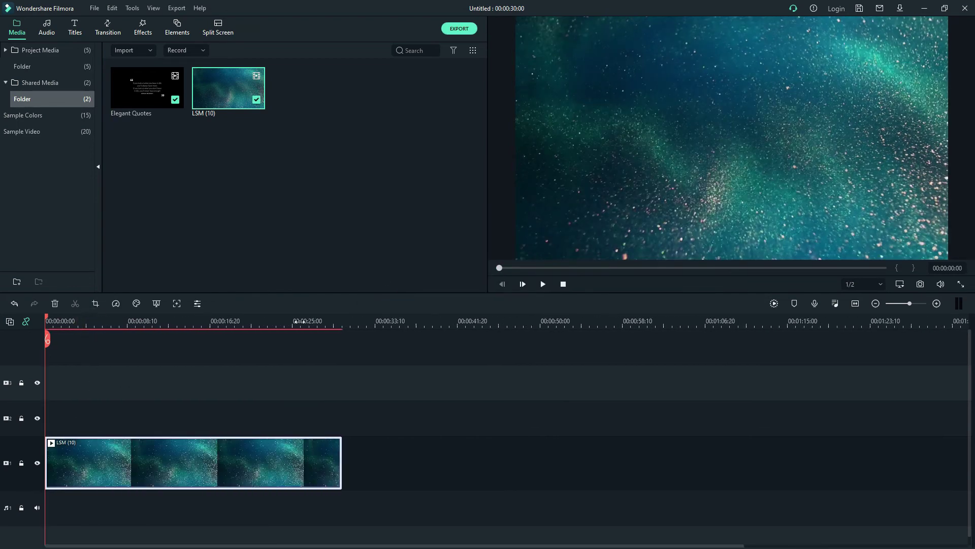
left_click_drag(144, 96, 47, 434)
- In the Elegant Quotes clip's properties, set the Compositing blending mode to Screen and apply it
right_click(114, 423)
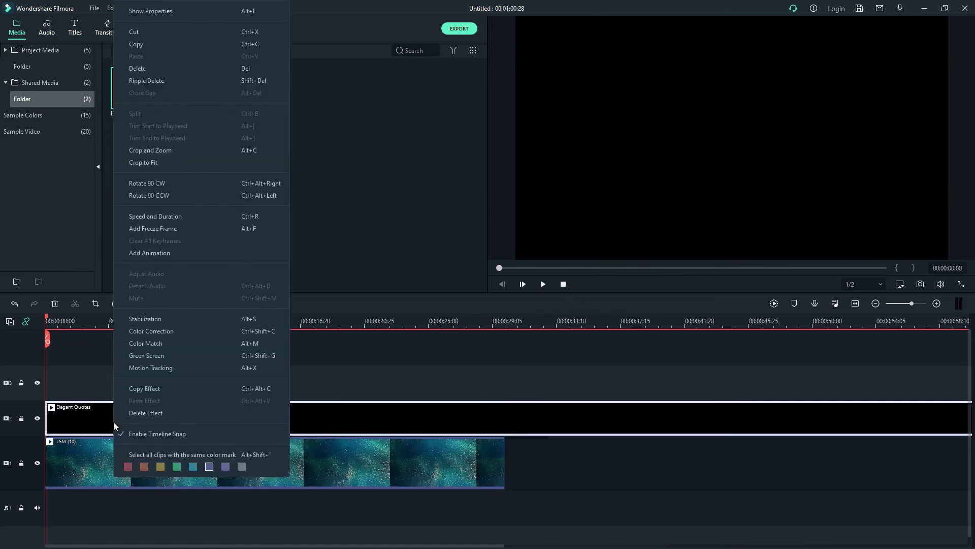
left_click(221, 11)
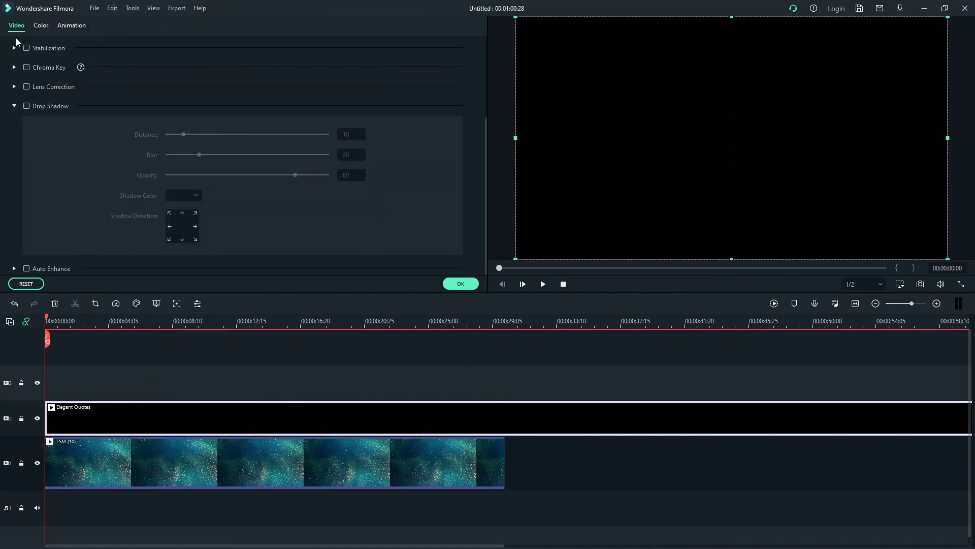
scroll(28, 97, "up", 3)
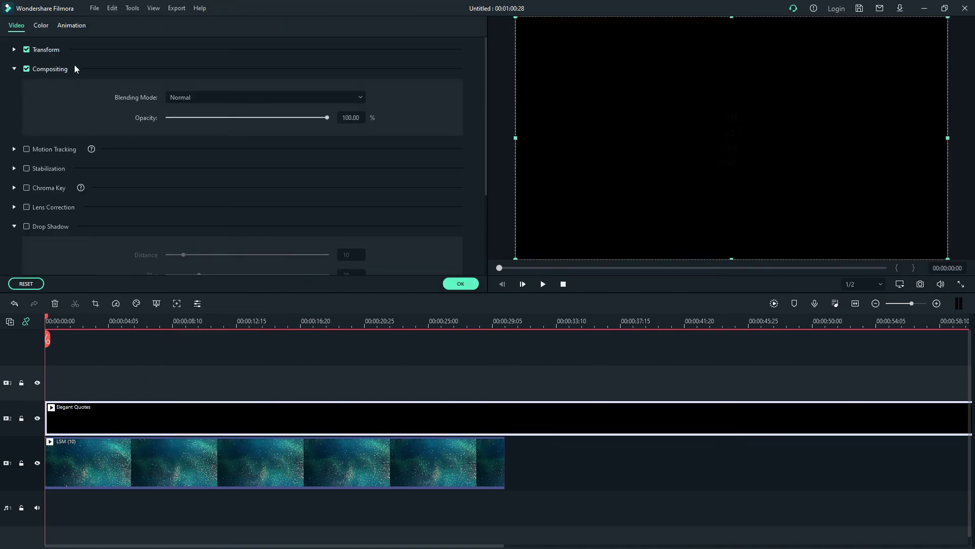
left_click(27, 69)
left_click(26, 68)
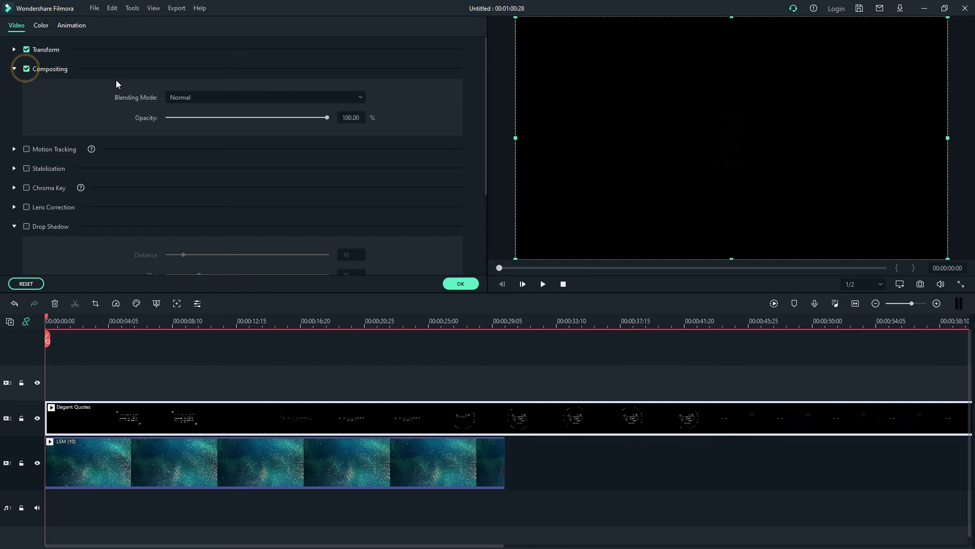
left_click(207, 97)
left_click(210, 217)
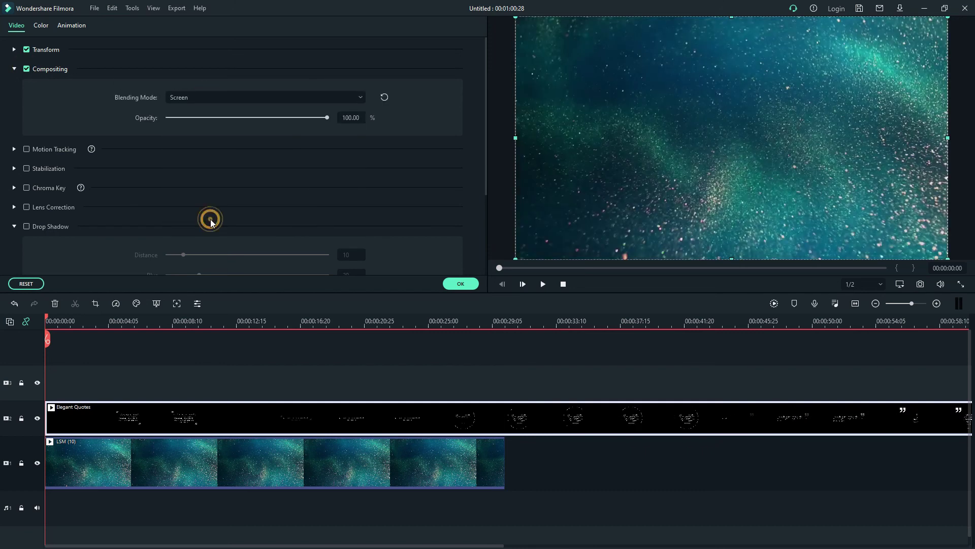
left_click(458, 284)
left_click(543, 284)
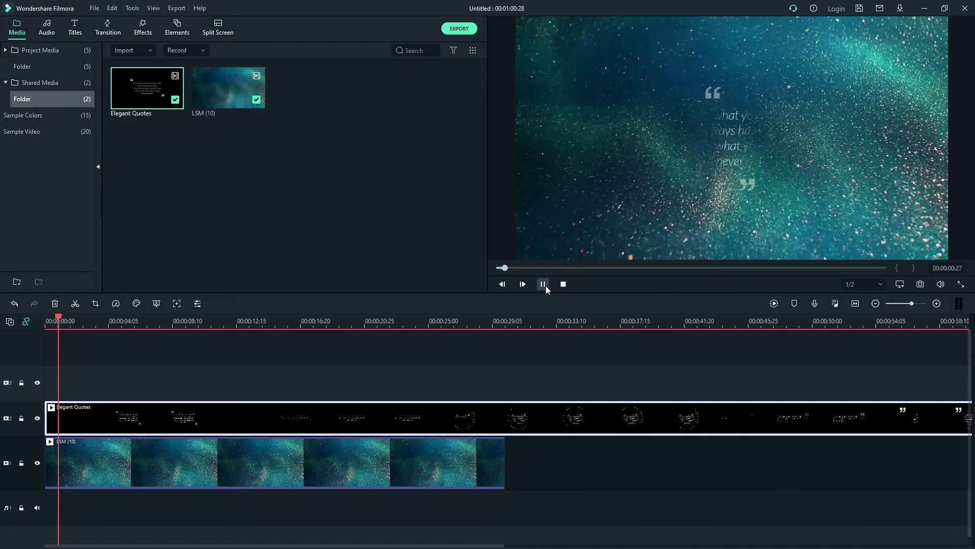